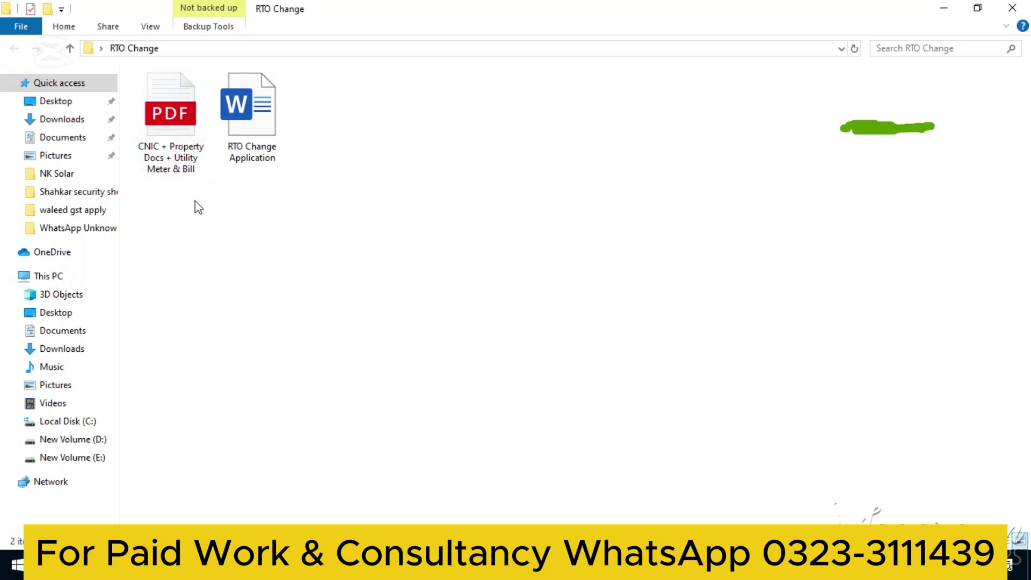
- Open the RTO Change Application letter in Word to review it, and switch to the IRIS dashboard in Chrome
double_click(252, 130)
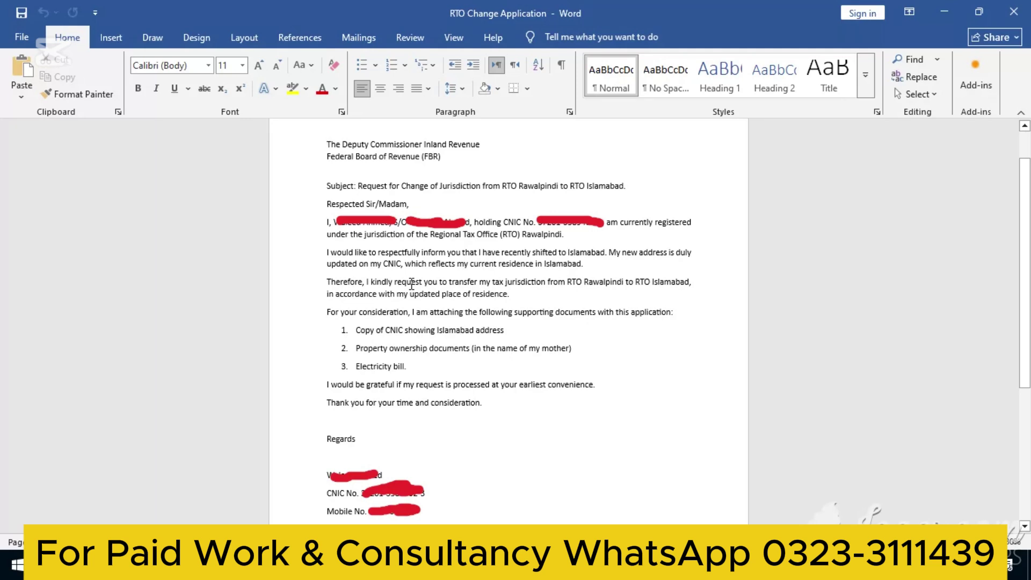
key("alt+Tab")
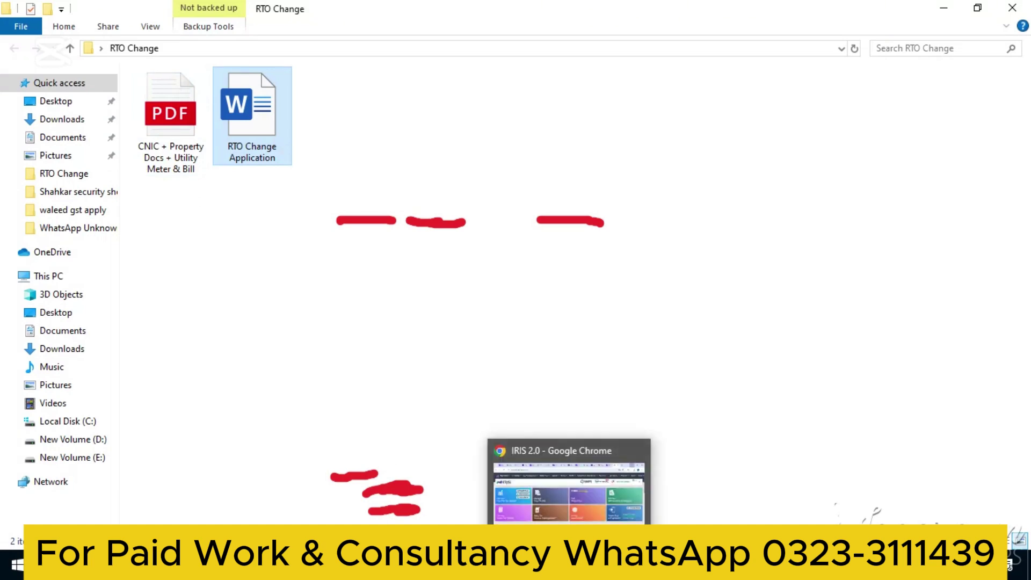
left_click(568, 568)
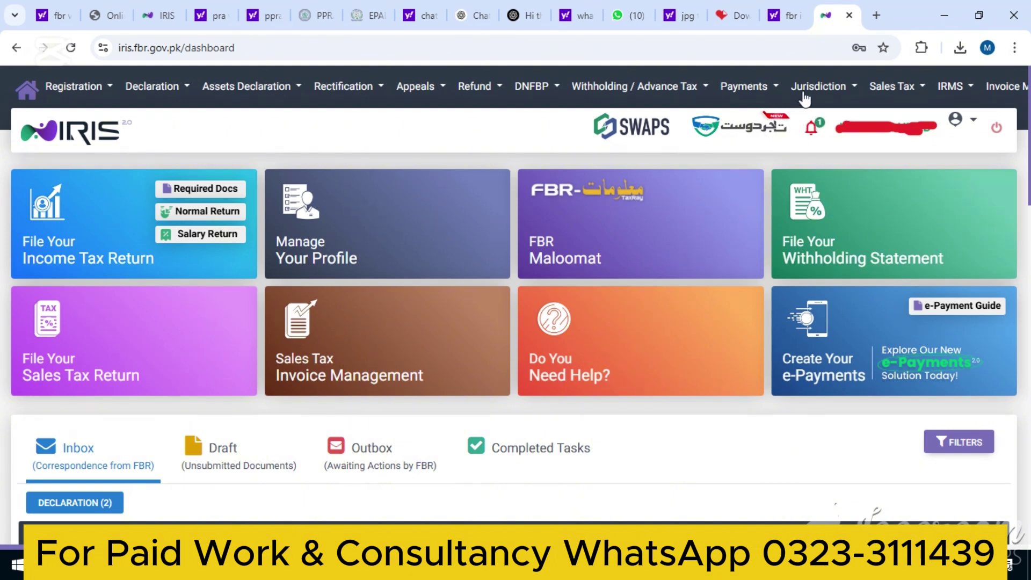
- Create an Application for Change in Major Jurisdiction for the tax period 01-Jul-2024 - 30-Jun-2025 and save it
left_click(842, 93)
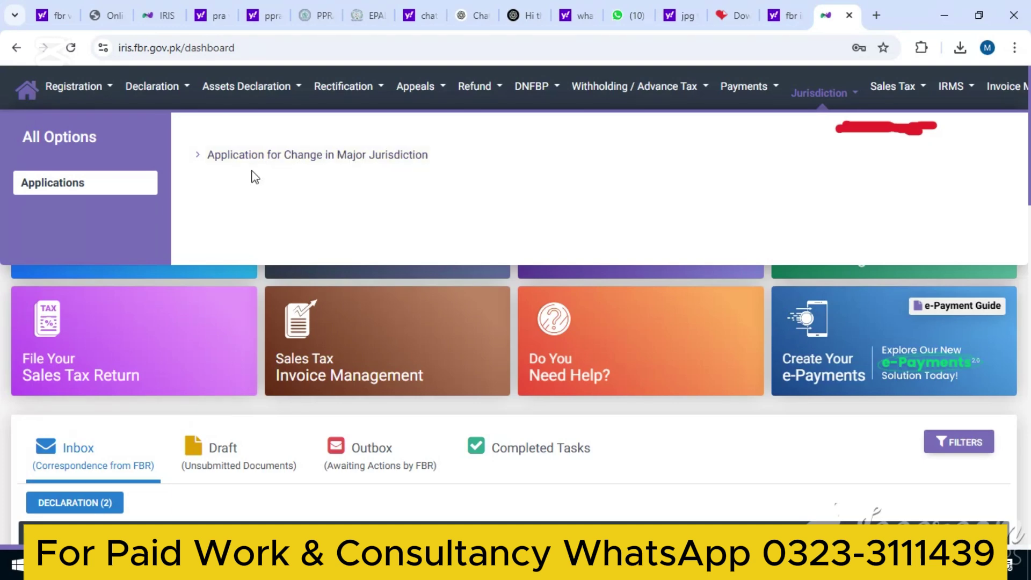
left_click(358, 162)
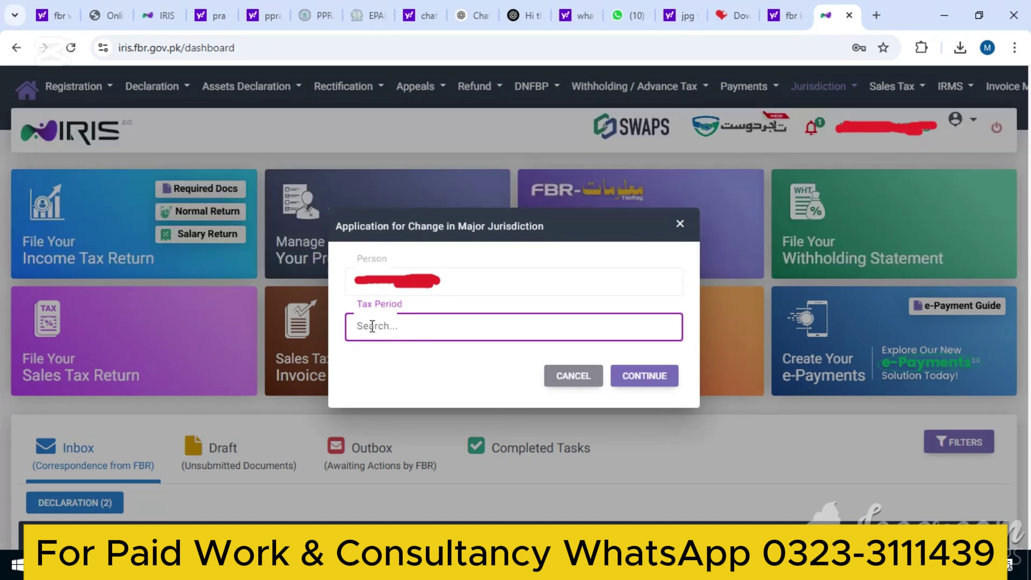
type("2025")
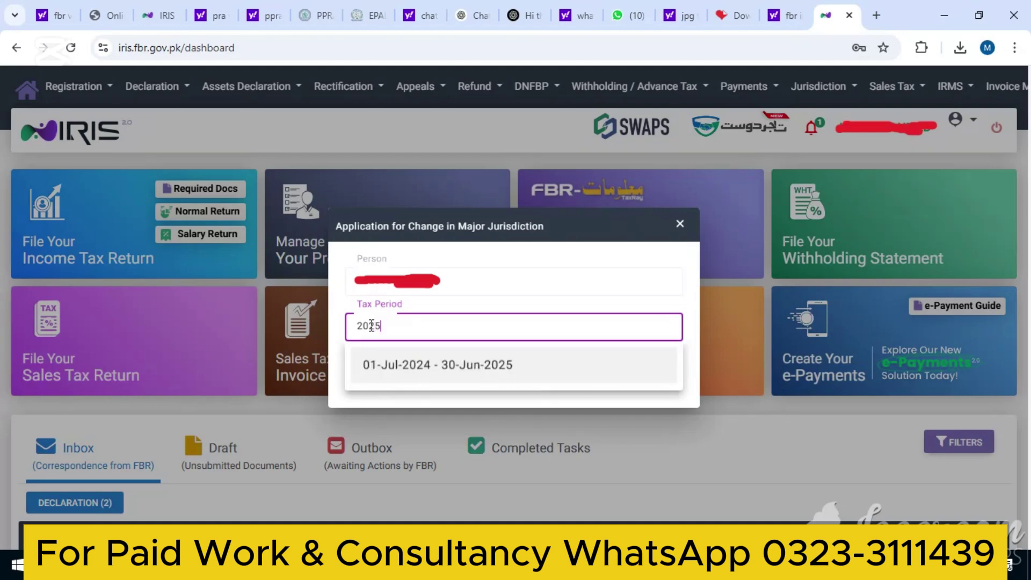
left_click(423, 368)
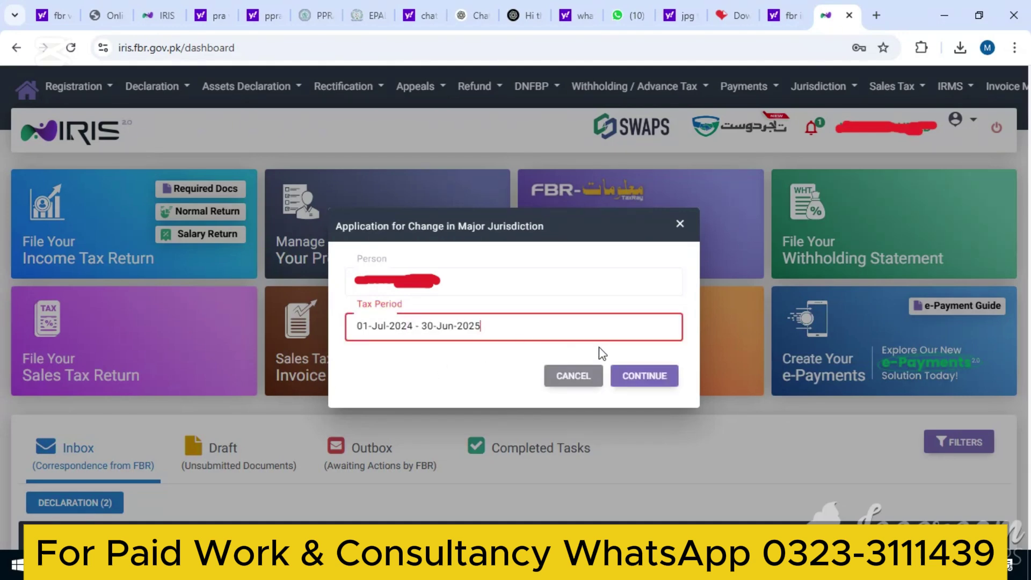
left_click(675, 377)
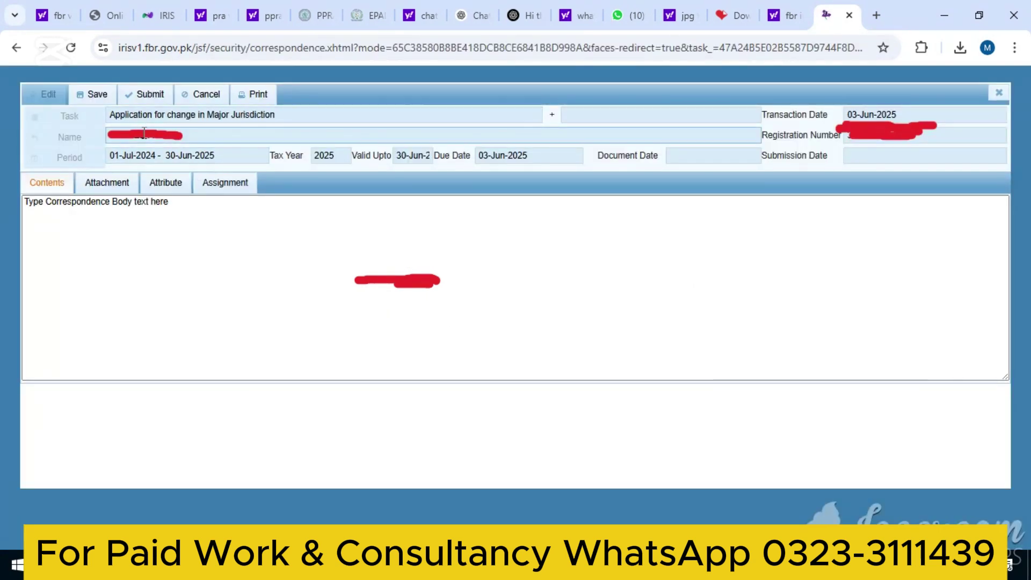
left_click(92, 99)
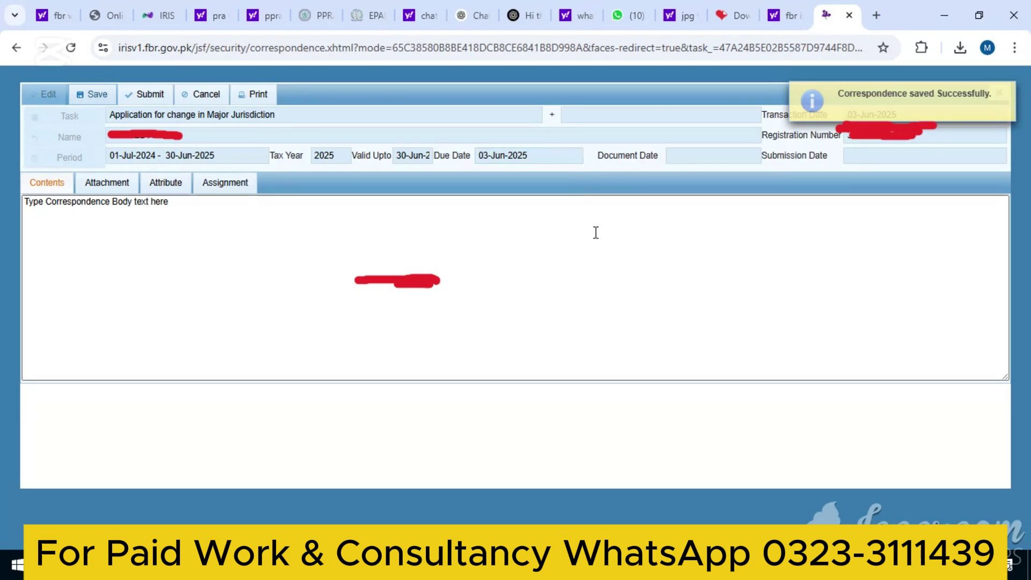
- Replace the placeholder correspondence text with the full letter copied from the RTO Change Application document in Word, and save the application
left_click(234, 220)
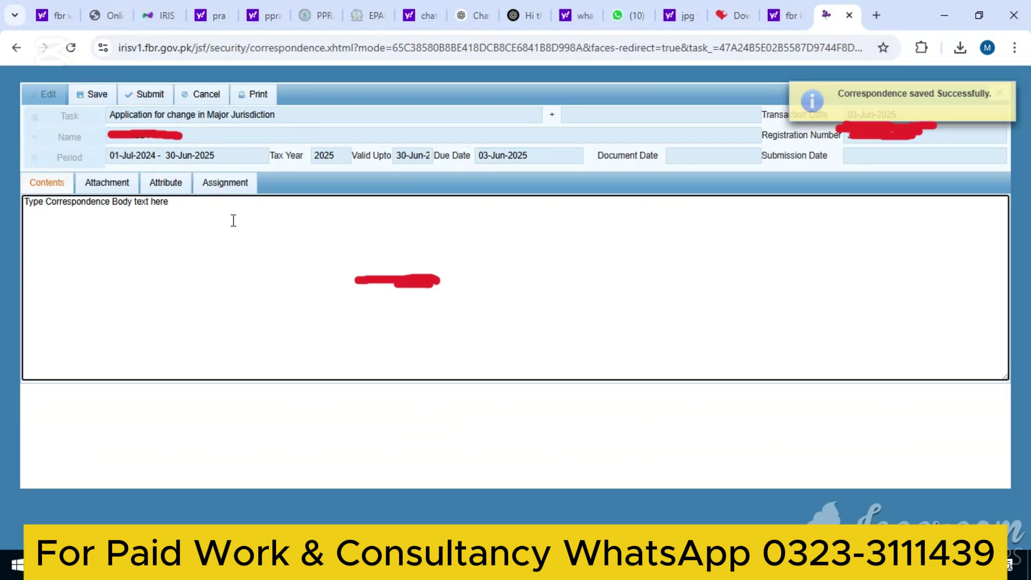
key("BackSpace")
key("BackSpace")
key("BackSpace")
key("BackSpace")
key("BackSpace")
key("BackSpace")
key("BackSpace")
key("BackSpace")
key("BackSpace")
key("BackSpace")
key("BackSpace")
key("BackSpace")
key("BackSpace")
key("BackSpace")
key("BackSpace")
key("BackSpace")
key("BackSpace")
key("BackSpace")
key("BackSpace")
key("BackSpace")
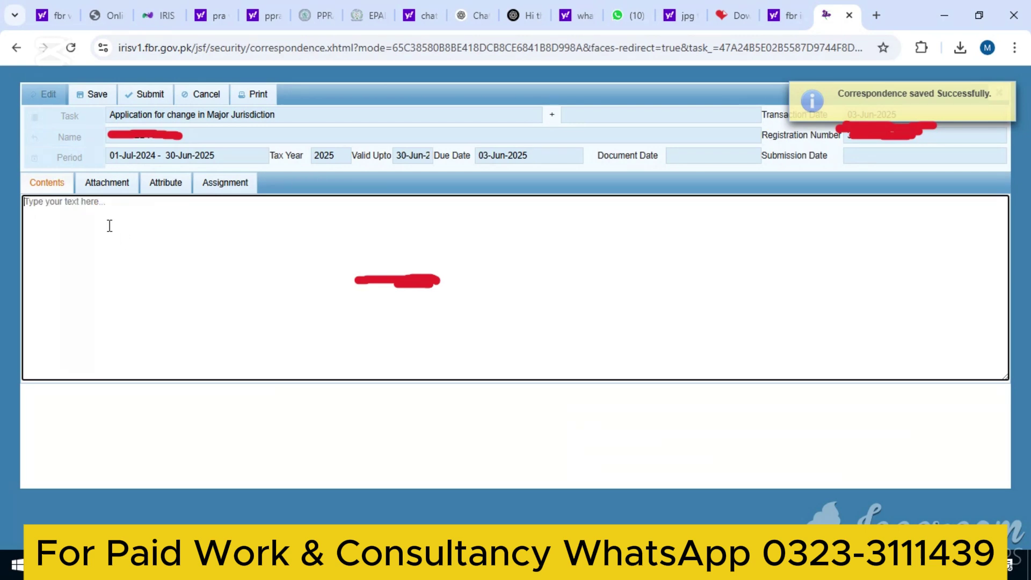
key("alt+Tab")
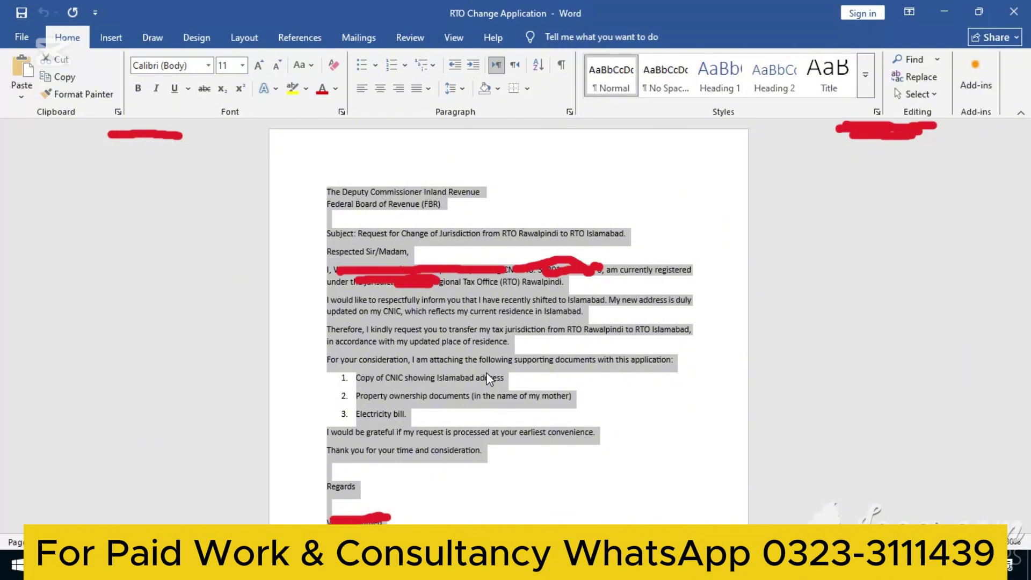
key("alt+Tab")
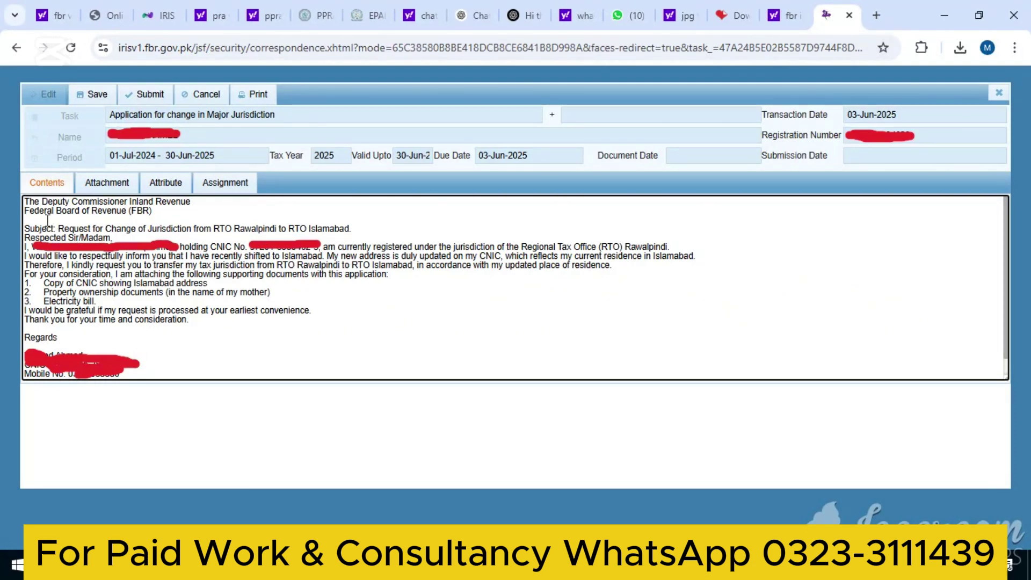
left_click(90, 98)
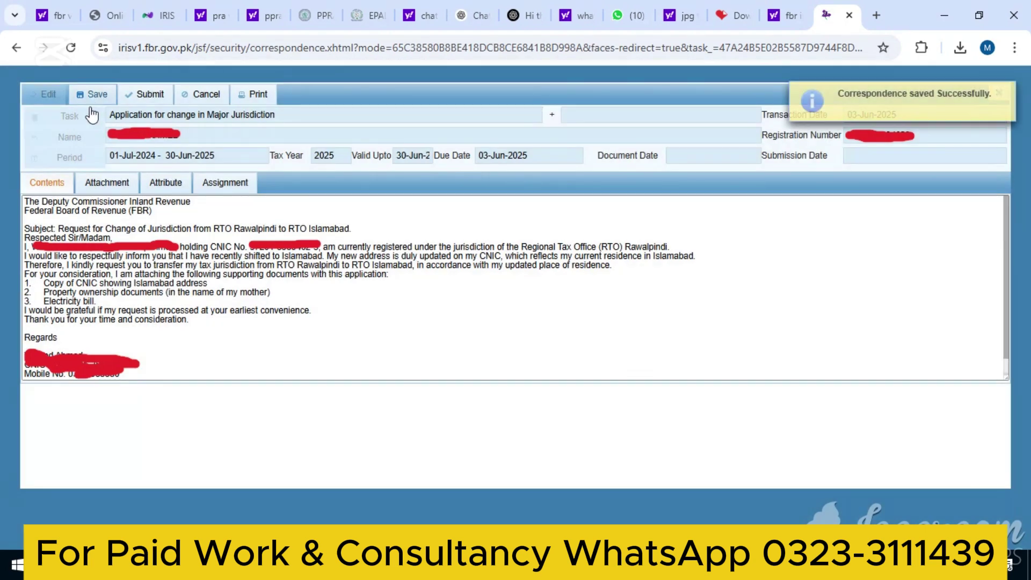
- Attach the file "CNIC + Property Docs + Utility Meter & Bill" to the application under the document type Other
left_click(113, 190)
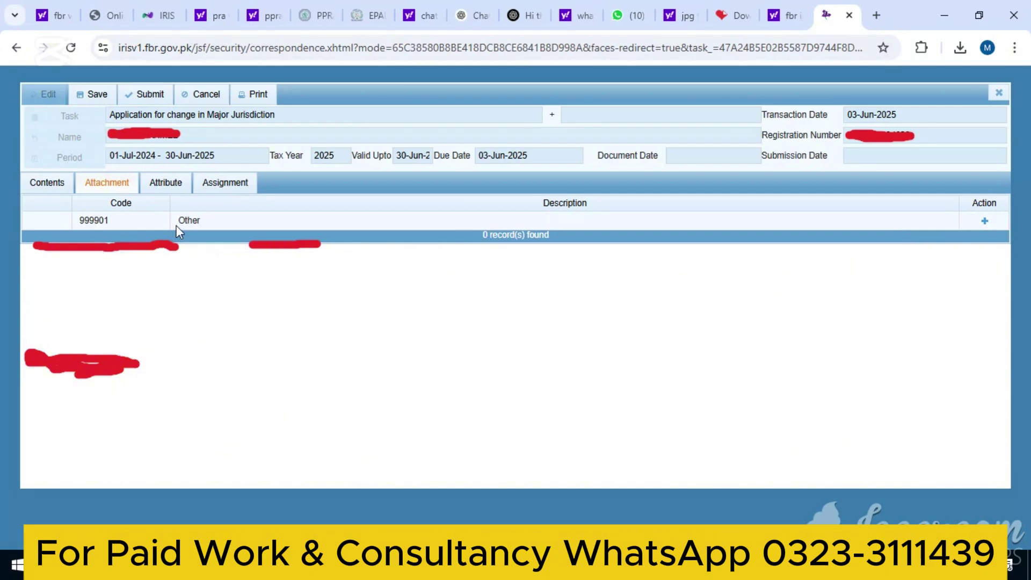
left_click(985, 221)
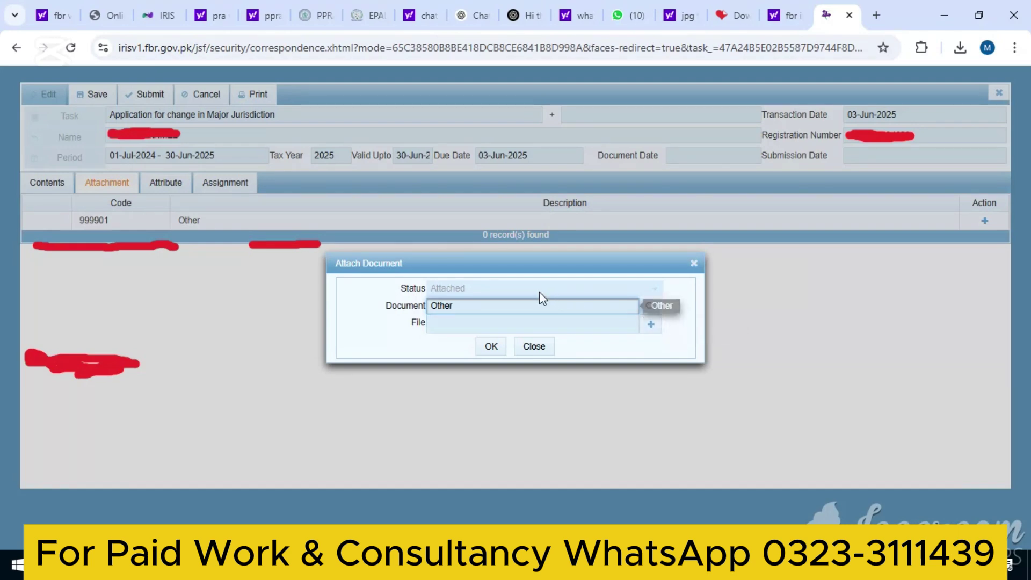
left_click(651, 324)
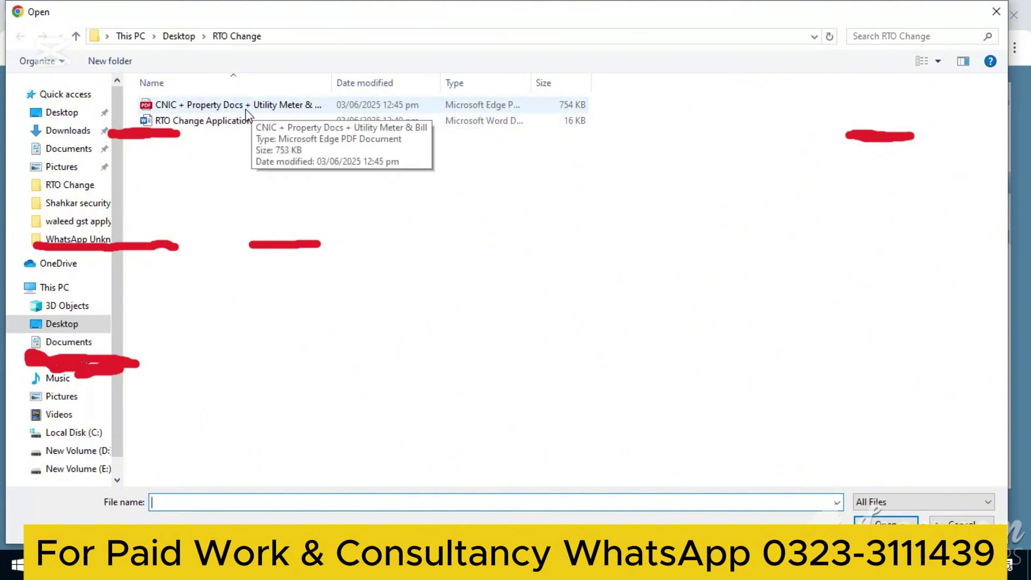
left_click(275, 112)
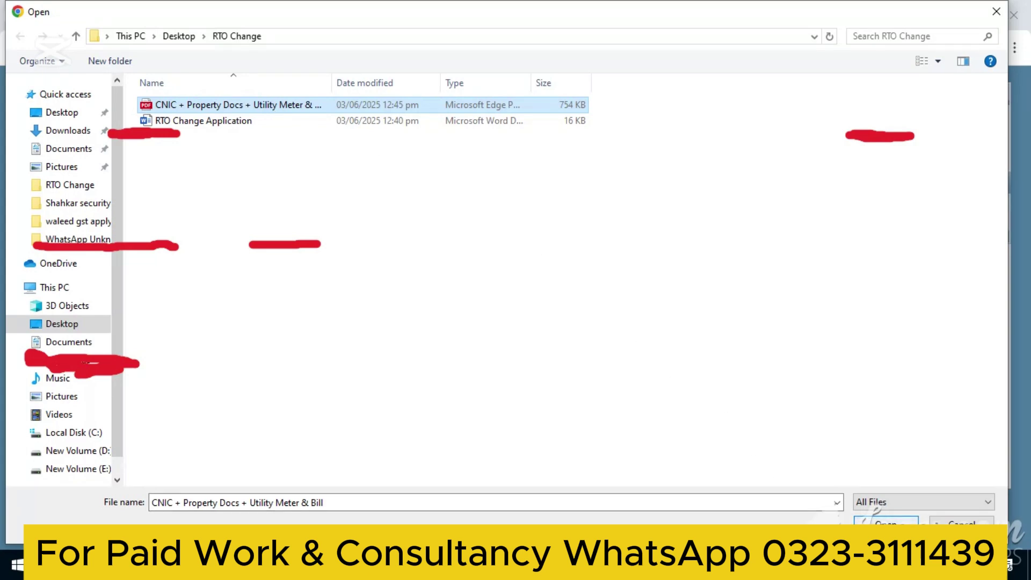
left_click(884, 520)
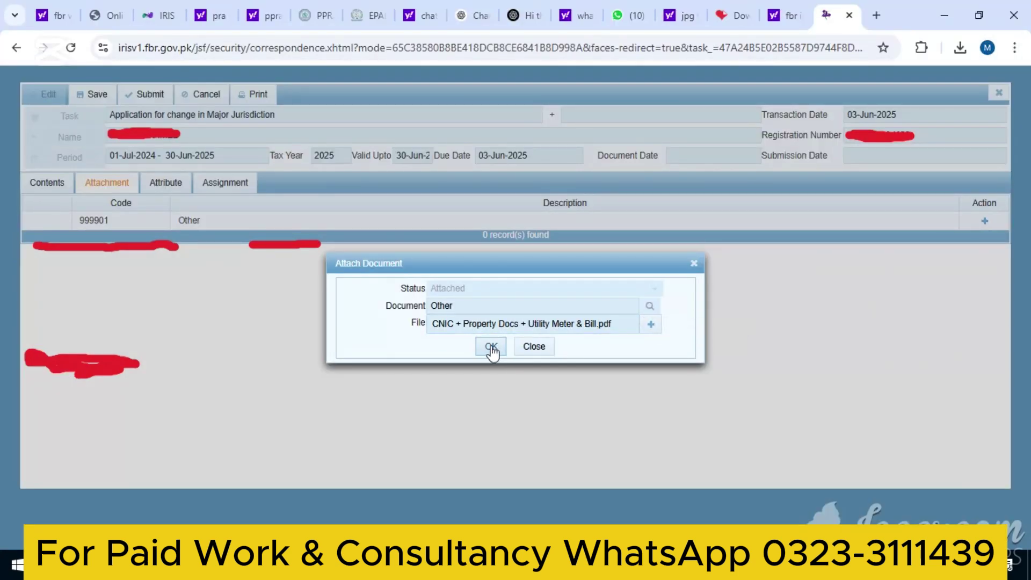
left_click(490, 348)
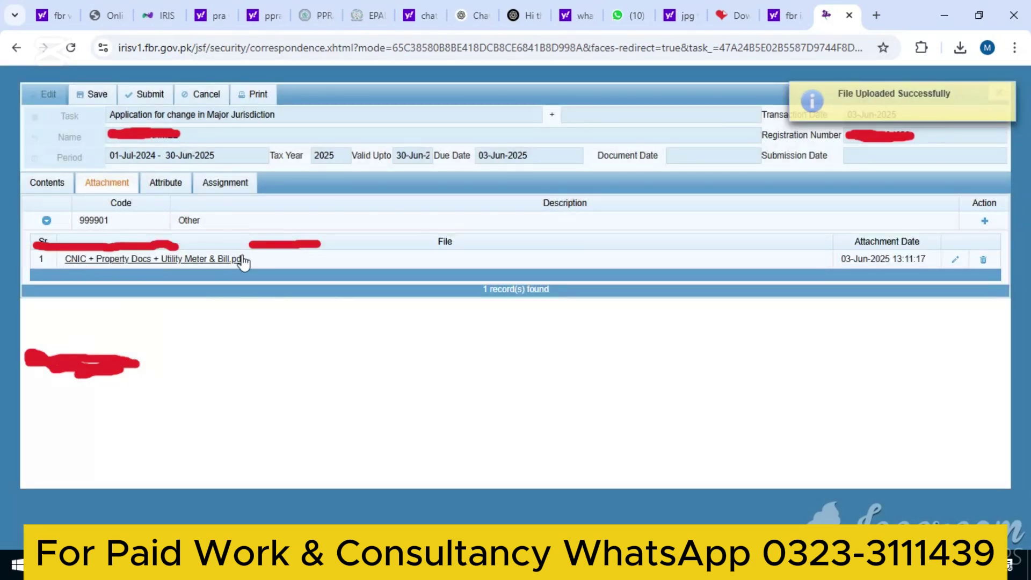
- Set the reason for jurisdiction change to Address change and the required jurisdiction to RTO ISLAMABAD, and save the application
left_click(165, 184)
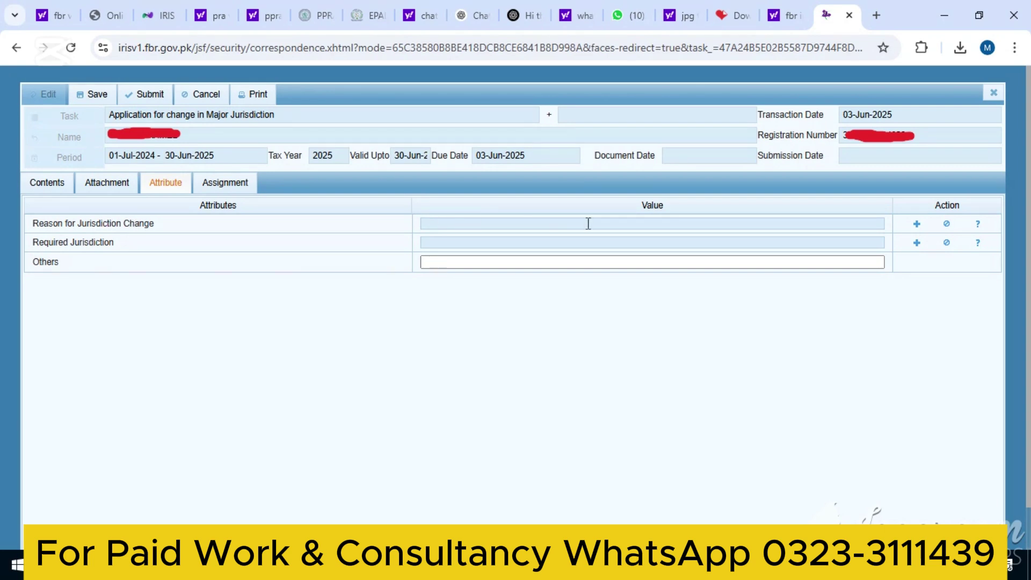
left_click(917, 224)
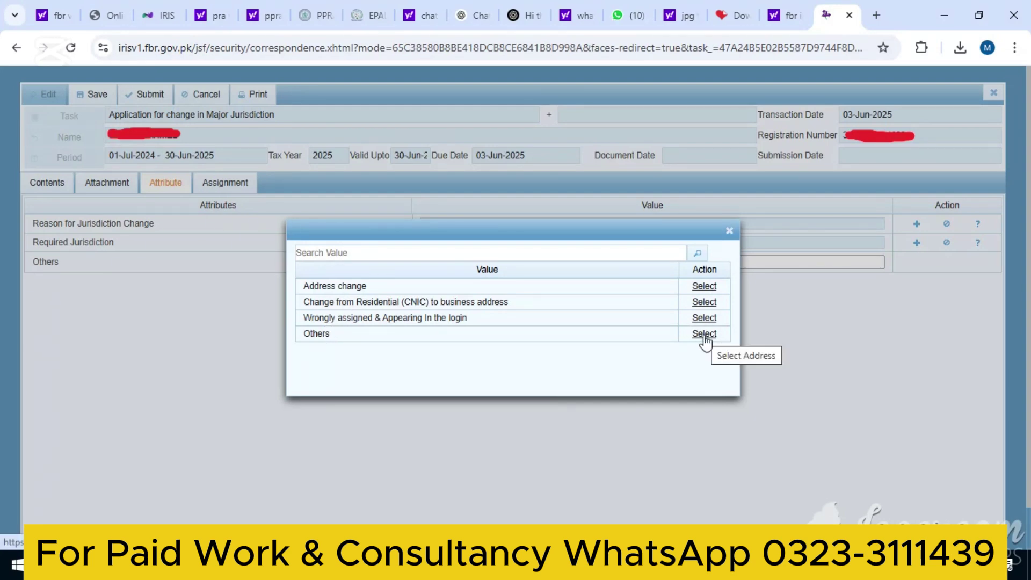
left_click(372, 259)
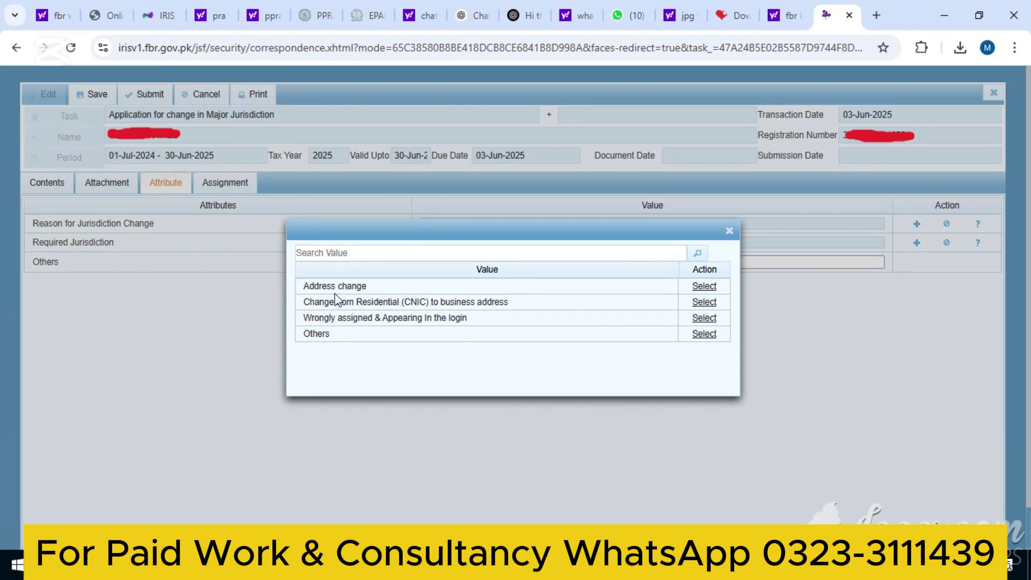
left_click(706, 288)
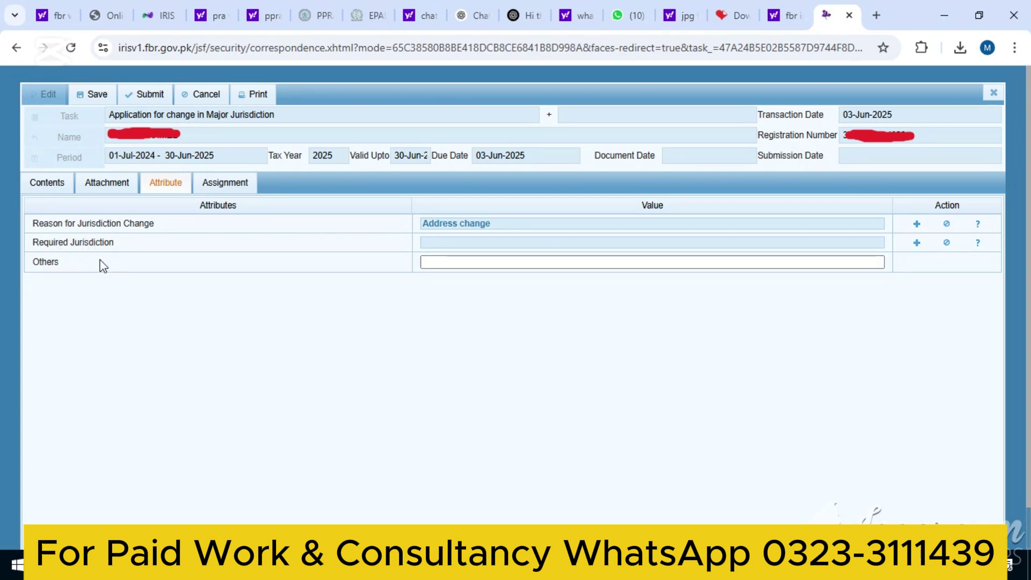
left_click(917, 244)
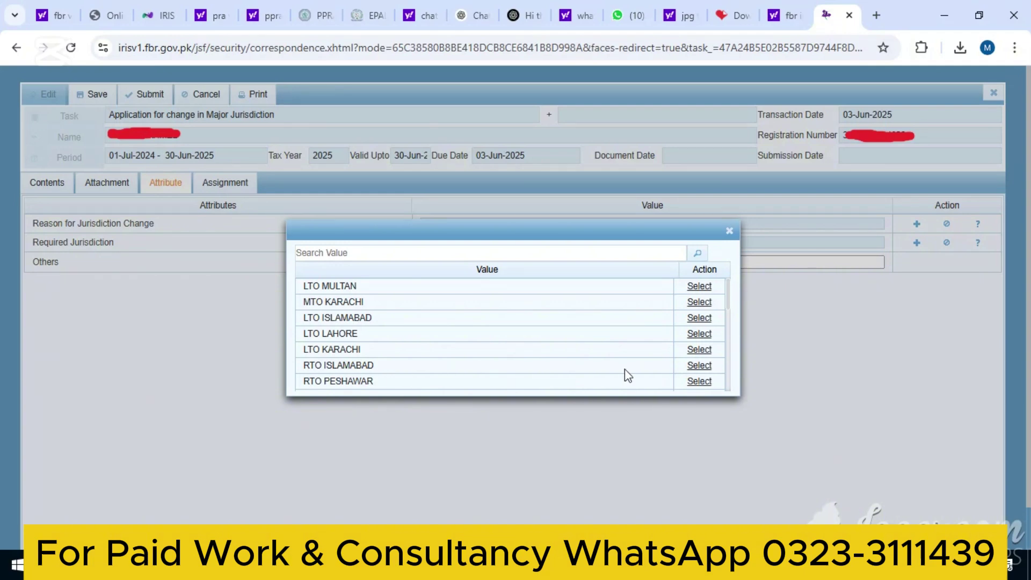
left_click(699, 365)
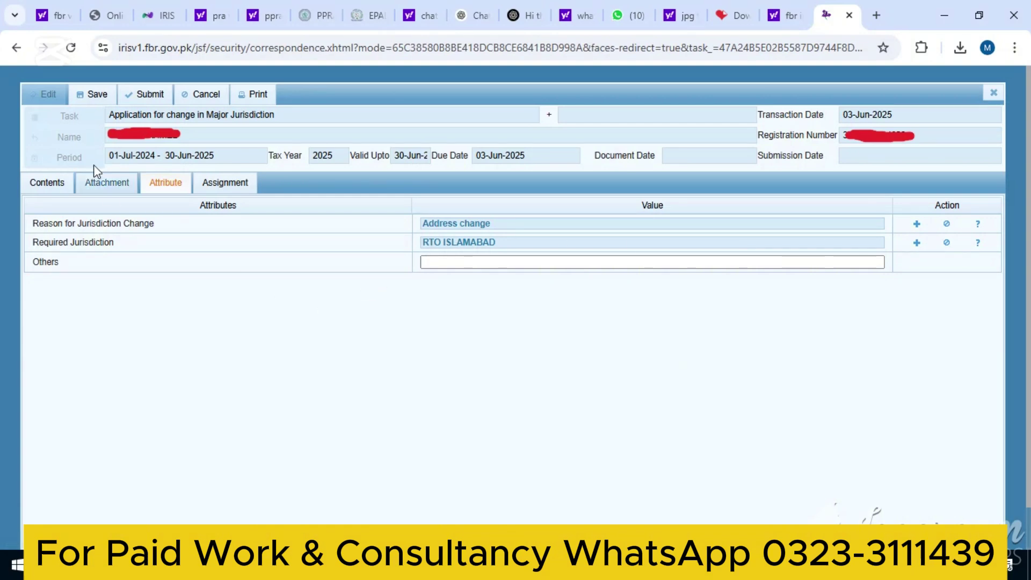
left_click(89, 98)
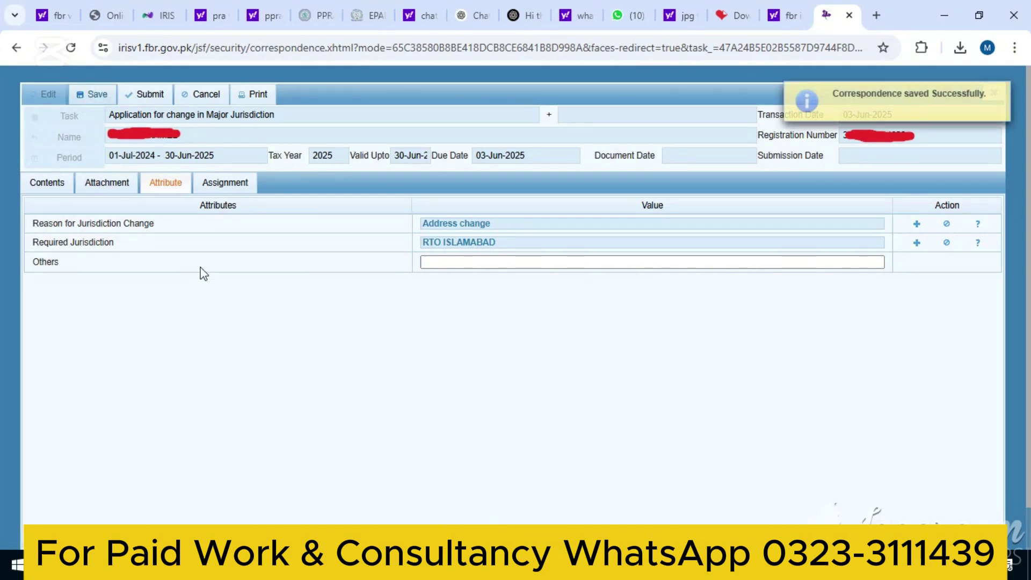
left_click(97, 95)
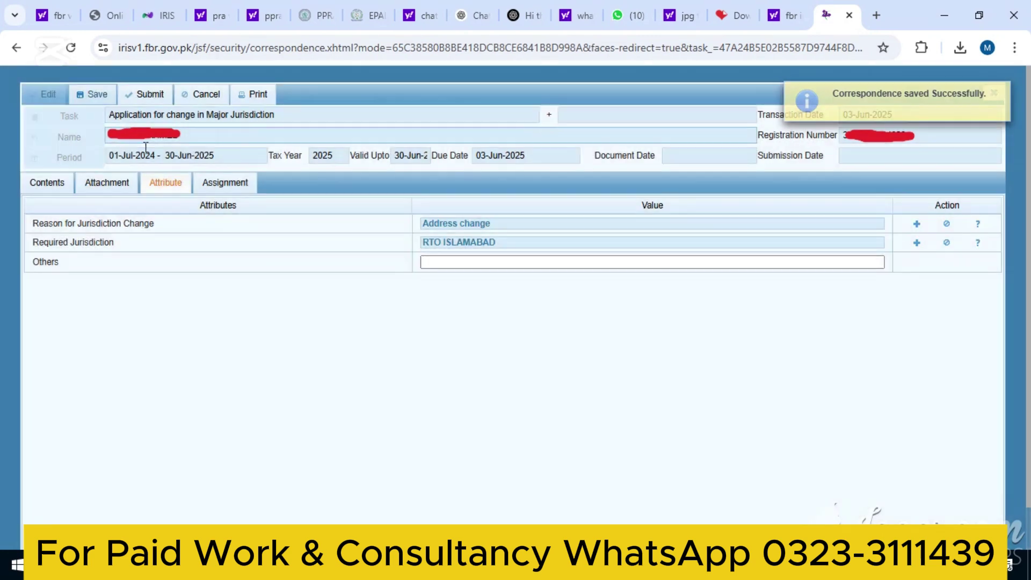
- Check the application's assignment records, letter text, attached file and attributes, saving it during the review
left_click(230, 189)
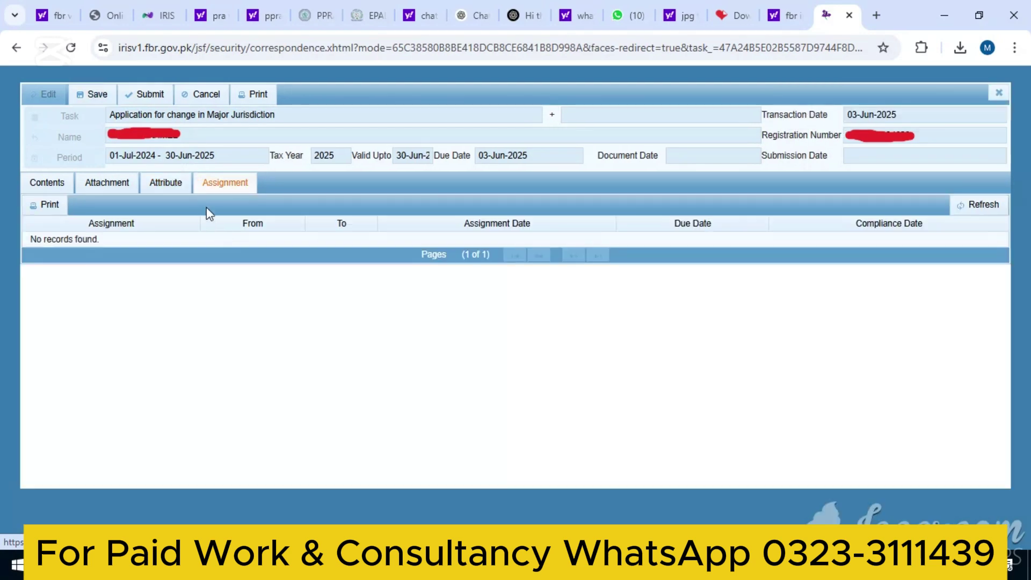
left_click(95, 104)
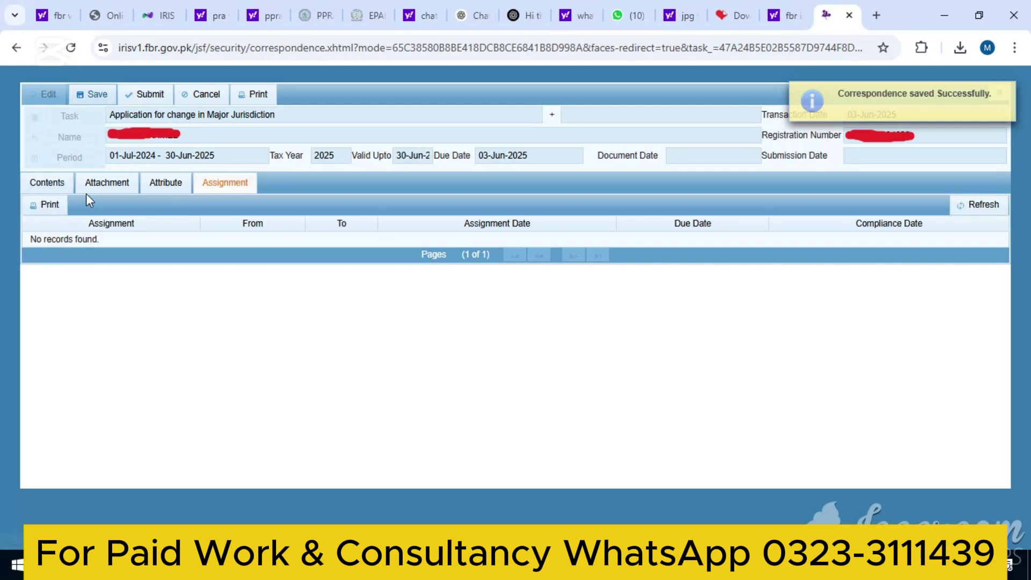
left_click(51, 186)
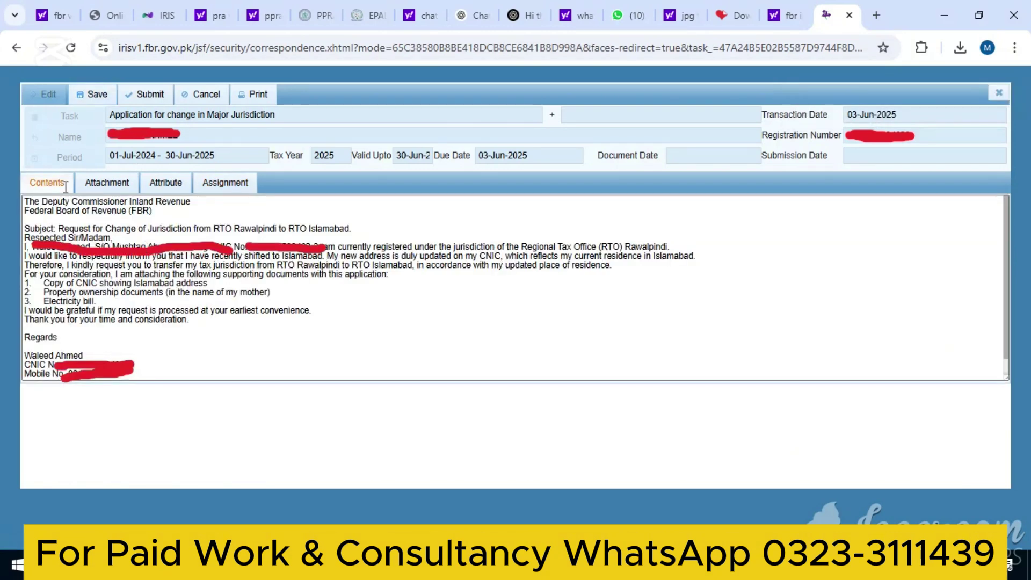
left_click(108, 187)
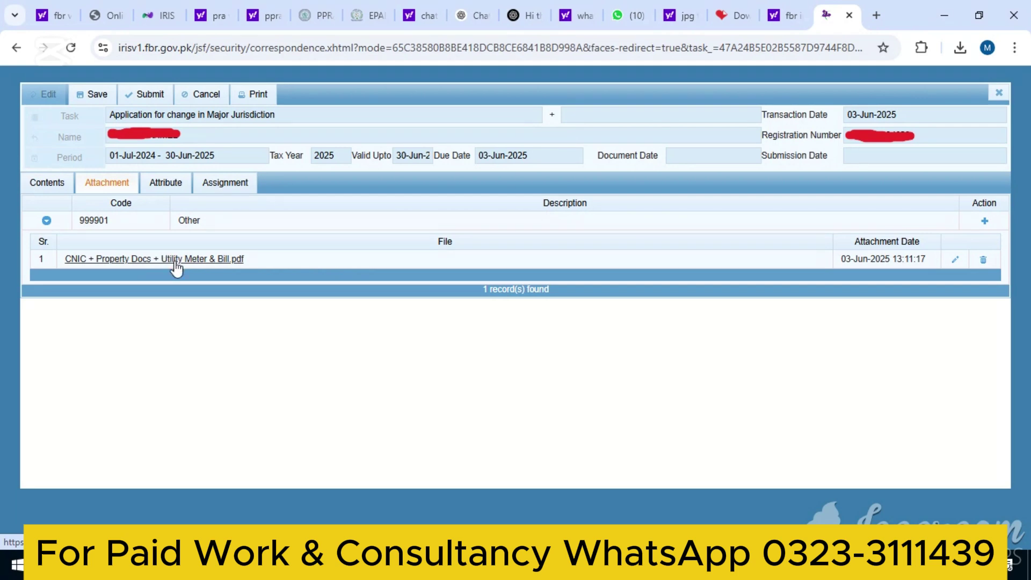
left_click(168, 182)
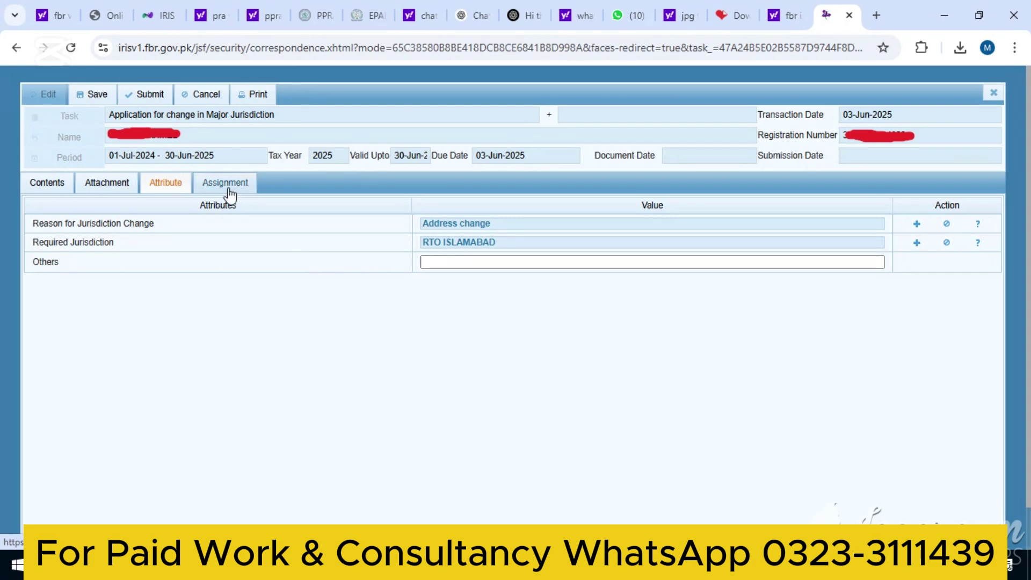
- Save the application for change in Major Jurisdiction and submit it, accepting that it will not be editable after submission
left_click(92, 95)
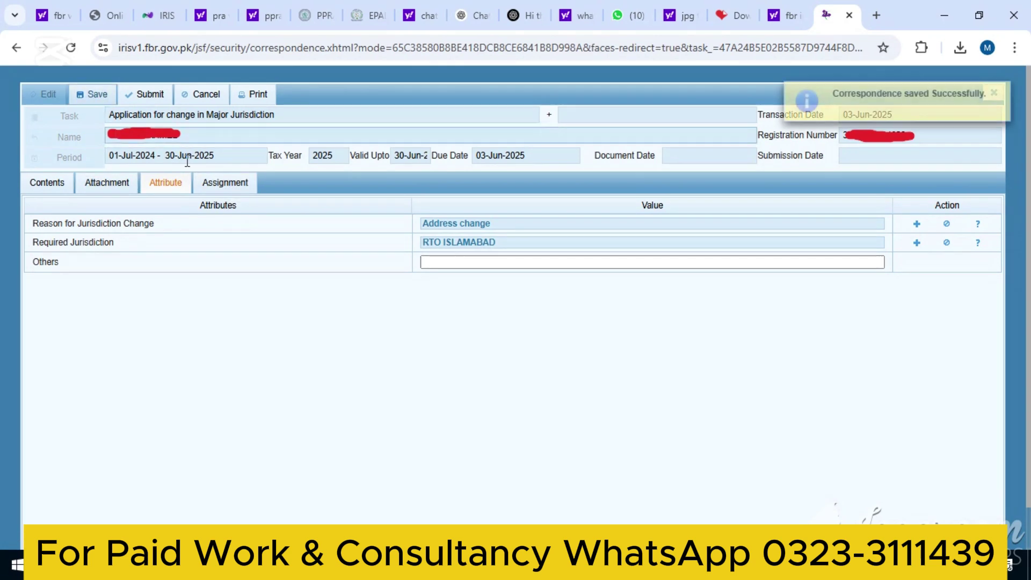
left_click(146, 101)
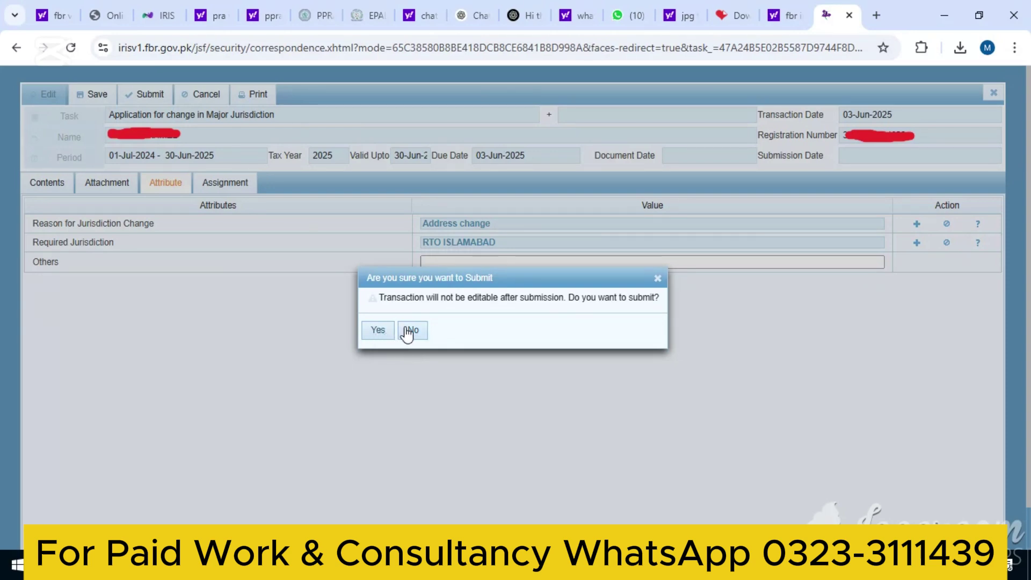
left_click(378, 330)
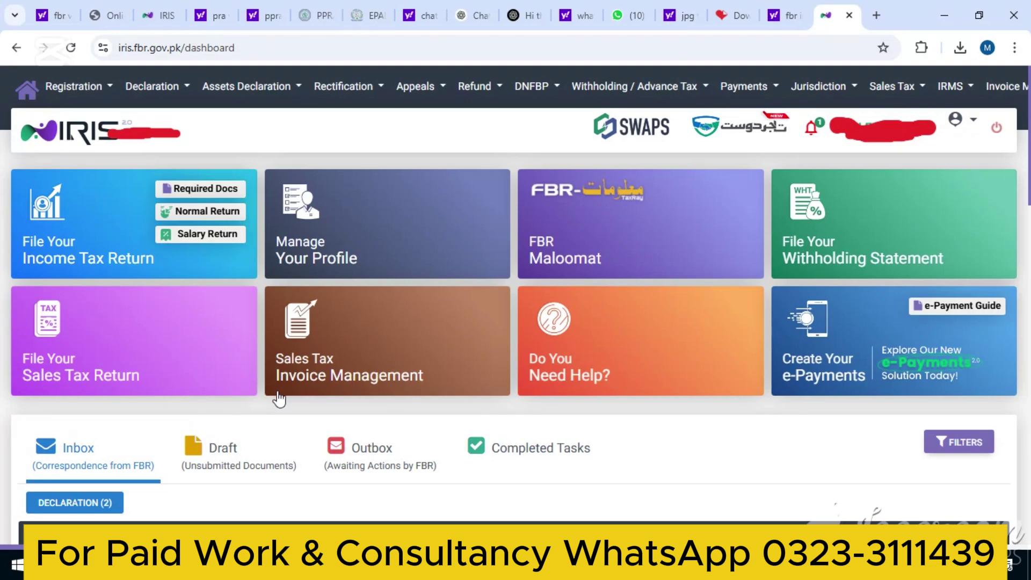
- Open the submitted Application for change in Major Jurisdiction from the Outbox's Jurisdiction tasks for viewing
left_click(375, 462)
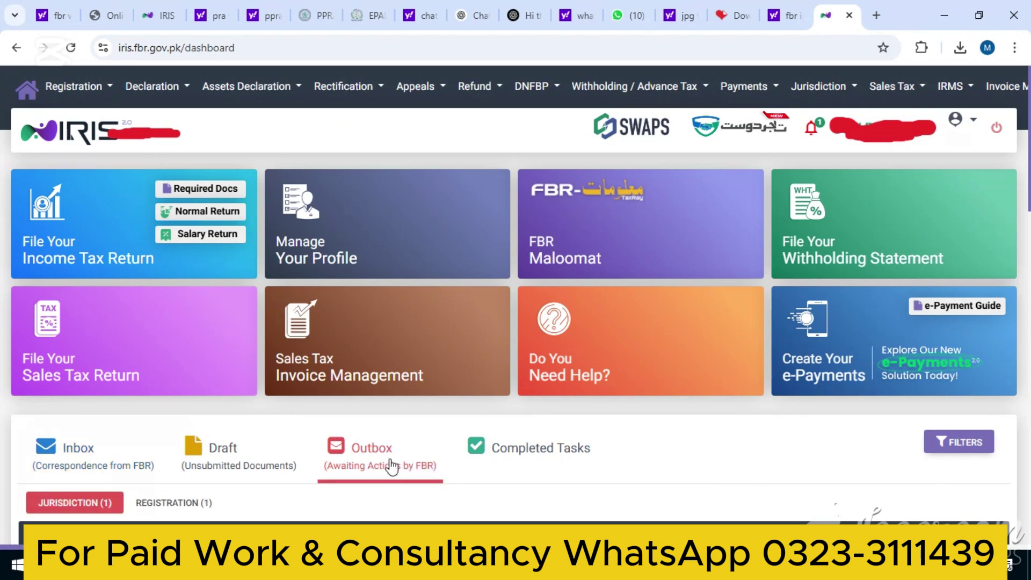
scroll(392, 465, "down", 3)
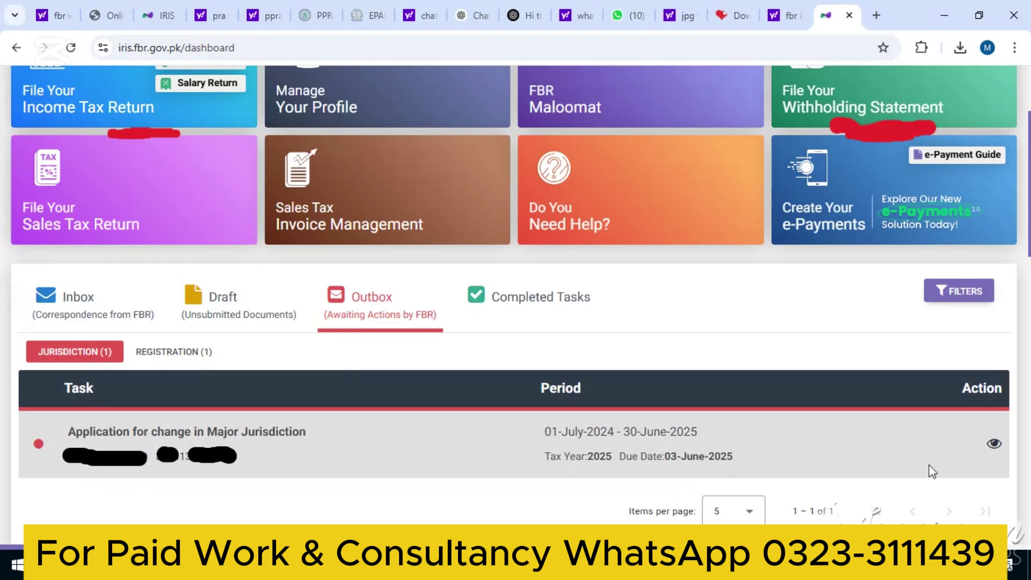
left_click(993, 446)
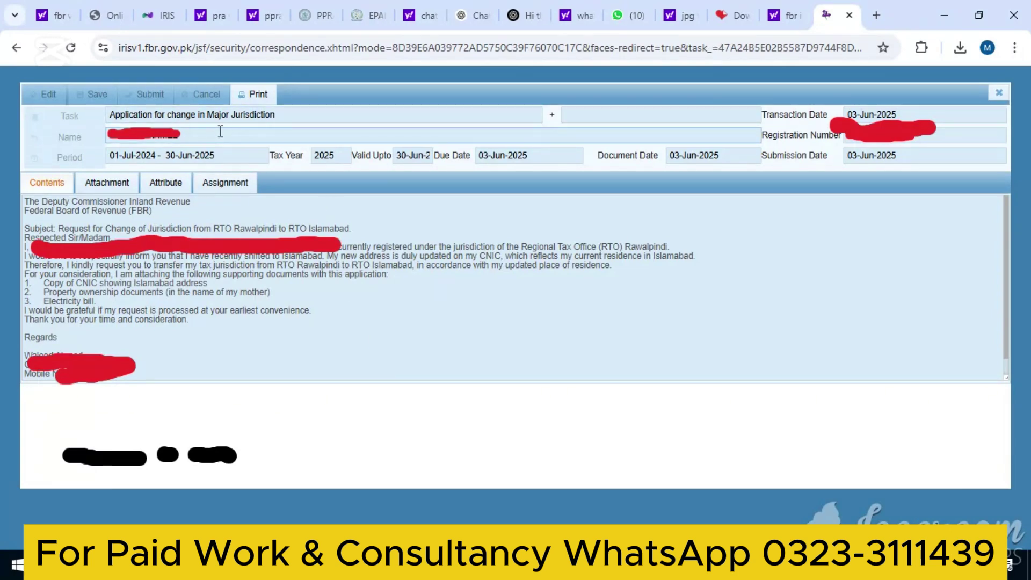
- Generate the printable PDF of the submitted application and open the downloaded order file in the browser
left_click(259, 94)
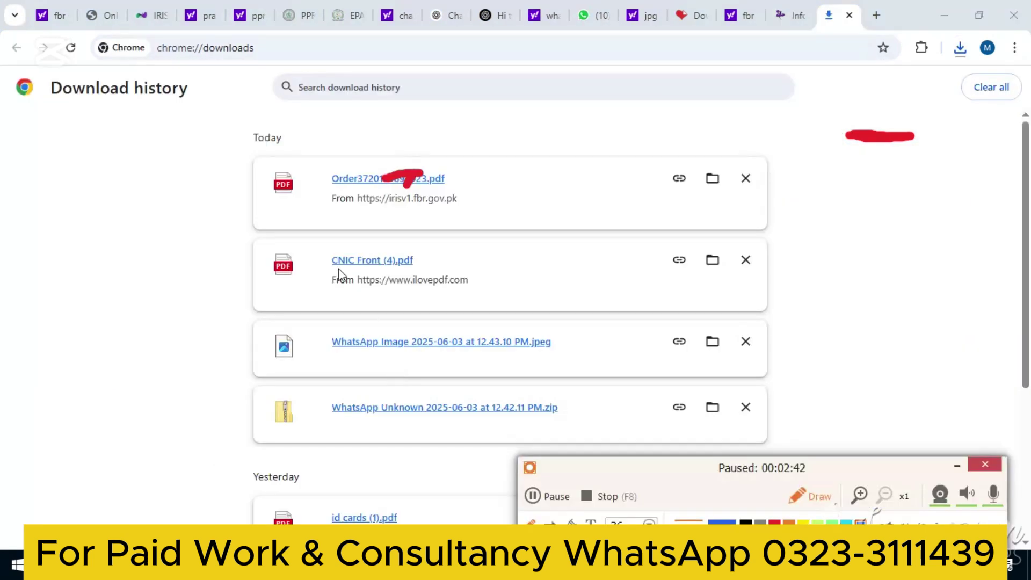
mouse_move(316, 183)
left_mouse_down()
mouse_move(440, 145)
mouse_move(422, 222)
mouse_move(296, 185)
mouse_move(335, 145)
mouse_move(416, 129)
mouse_move(468, 193)
mouse_move(379, 236)
mouse_move(321, 182)
mouse_move(377, 135)
left_mouse_up()
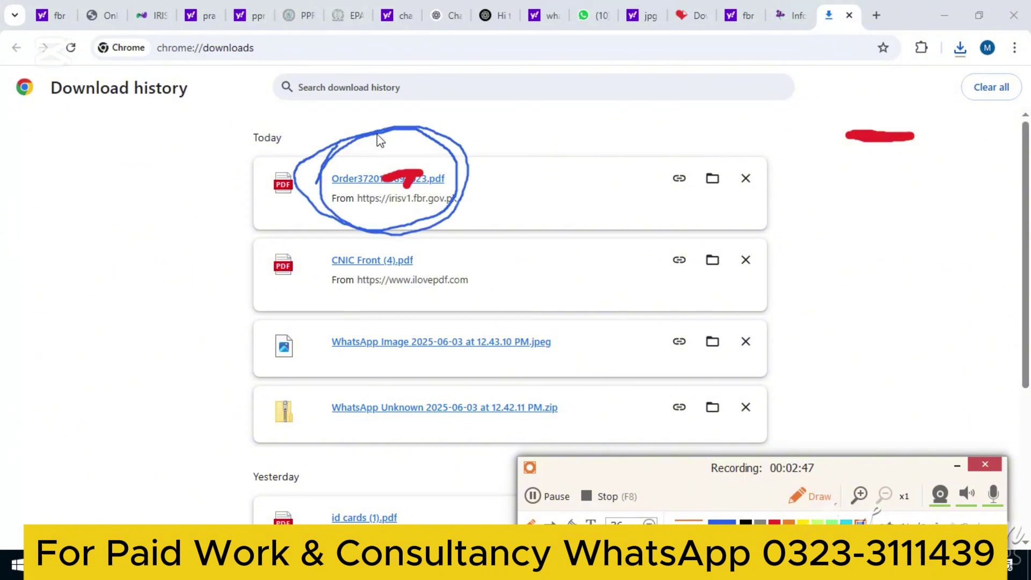
left_click(289, 187)
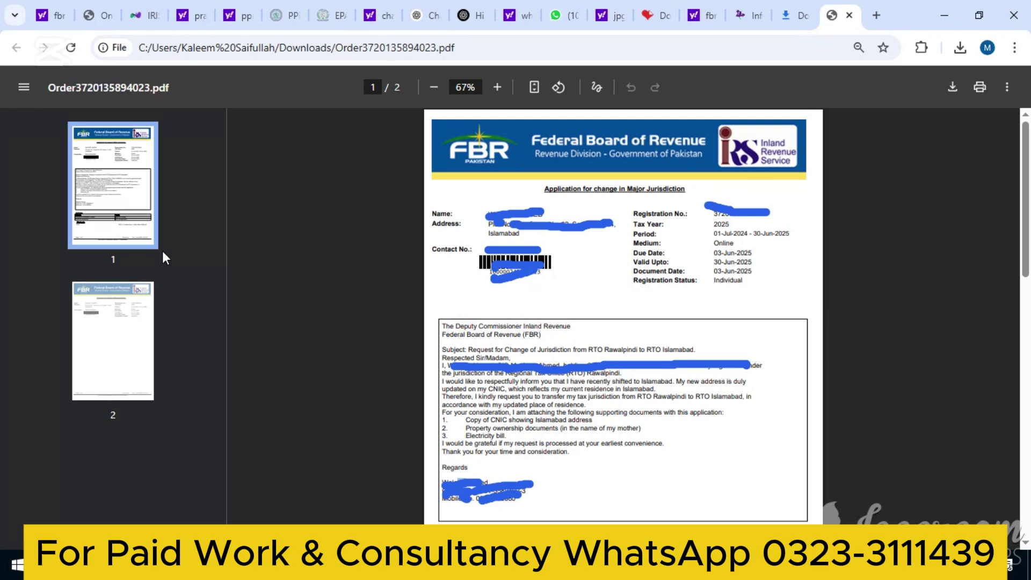